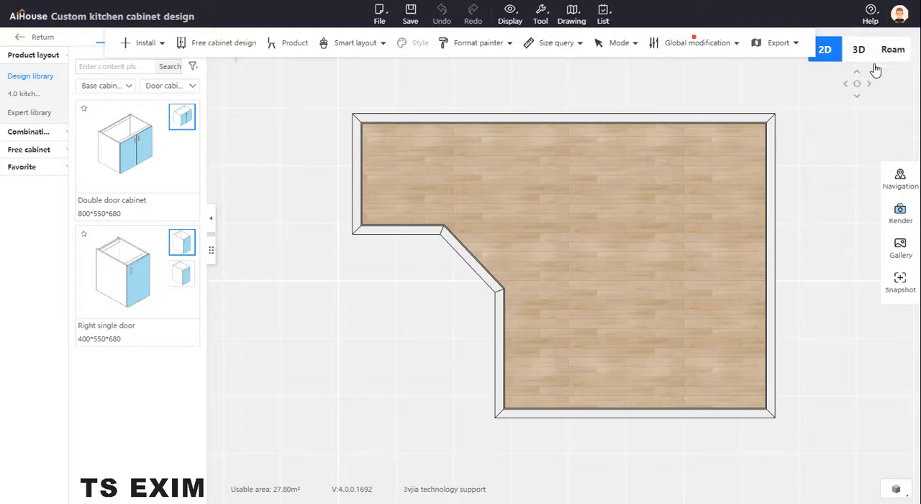
Discard the double door cabinet placed outside the room and switch to the Roam view inside, facing the wall beside the angled wall.
click(163, 152)
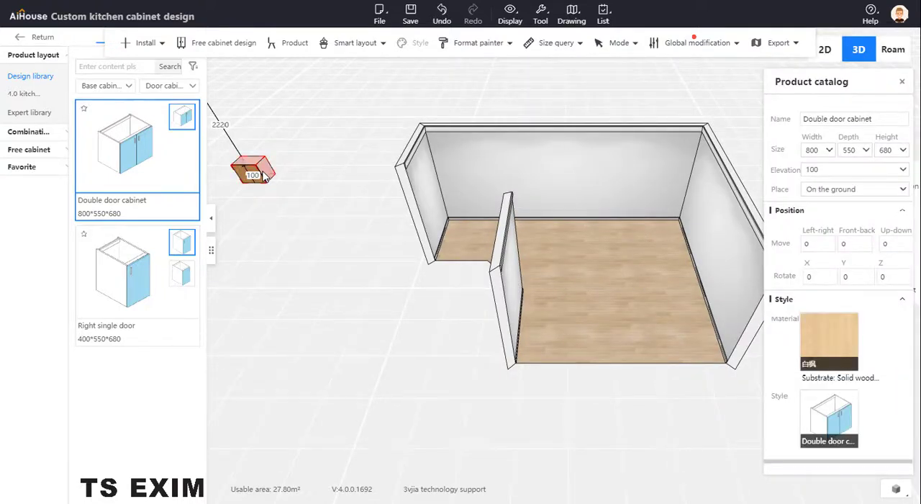
key(Delete)
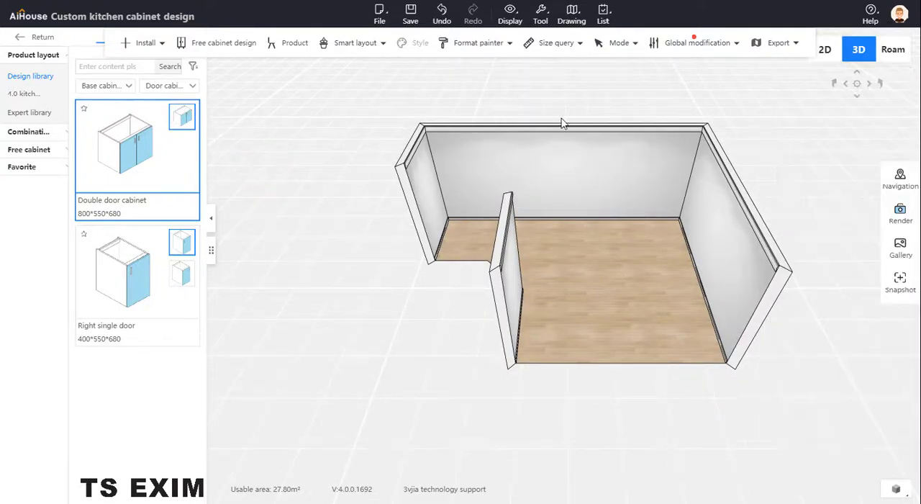
click(892, 51)
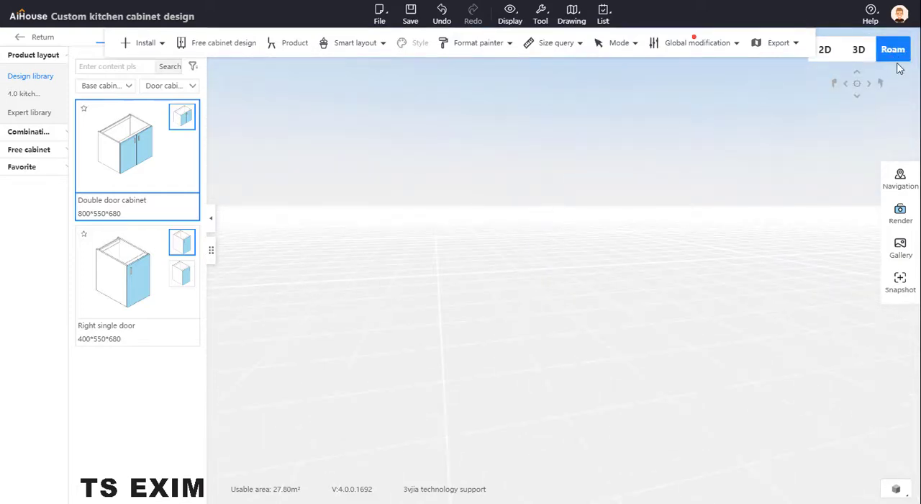
click(861, 85)
scroll(663, 170, down, 5)
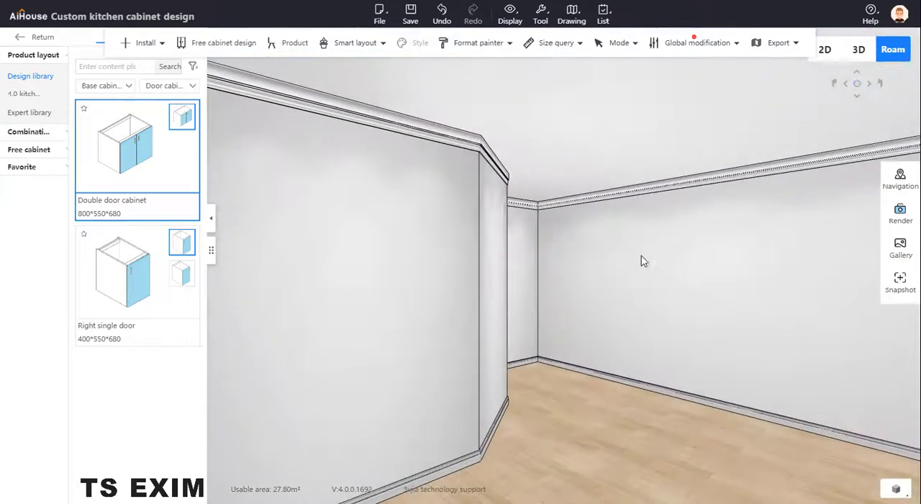
drag(641, 255, 504, 263)
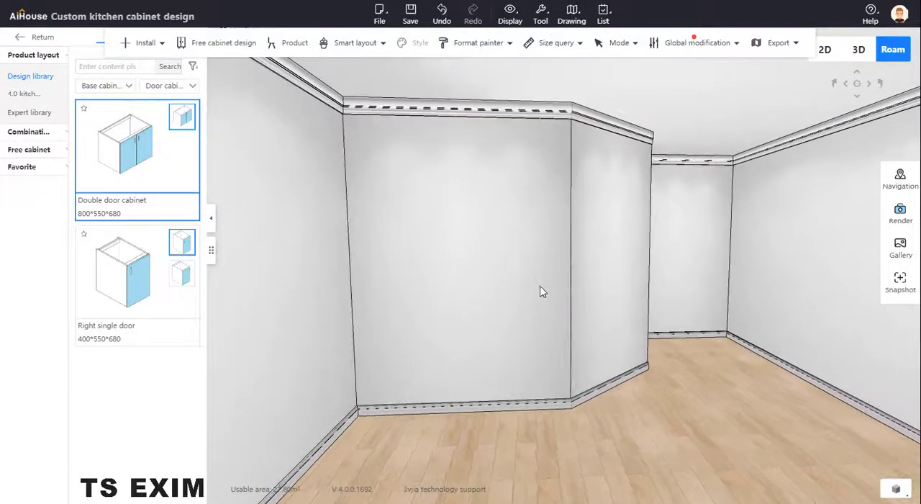
Place two 800*550*680 double door cabinets side by side along the wall, starting from the corner.
click(121, 145)
click(391, 327)
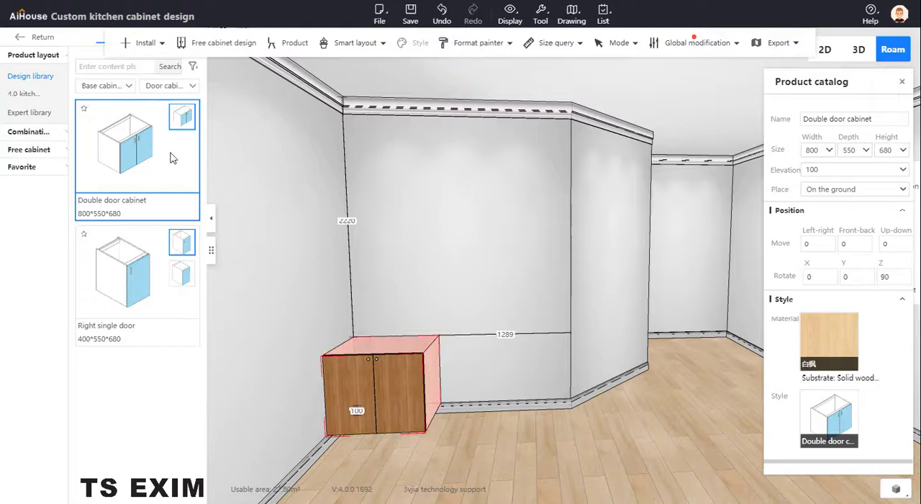
click(173, 157)
click(465, 359)
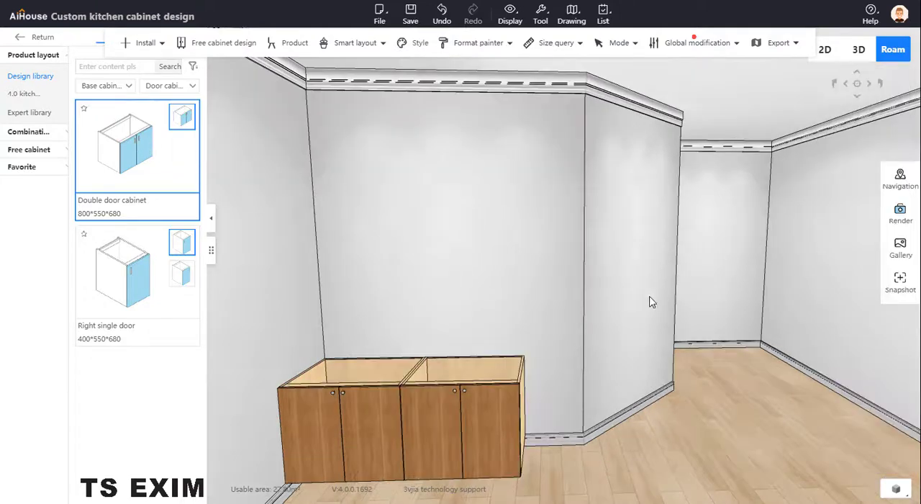
Add a third double door cabinet at the end of the row and set its width to 700.
drag(651, 302, 549, 251)
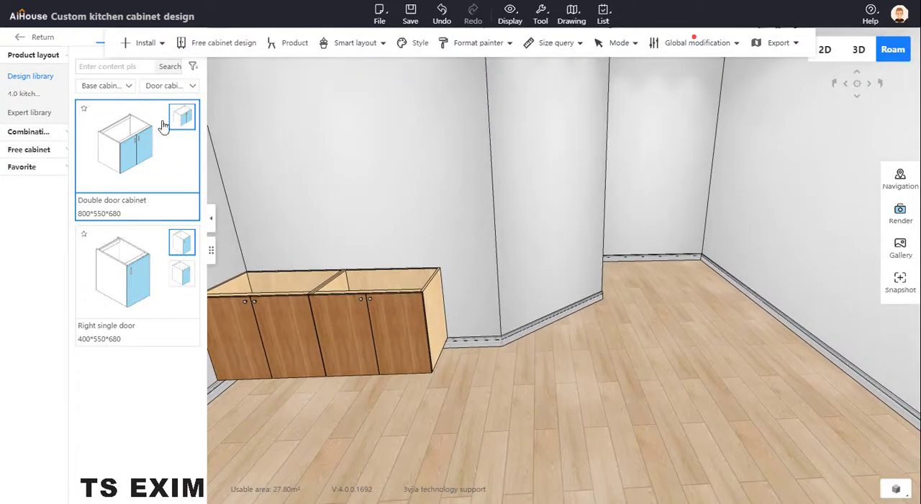
click(170, 143)
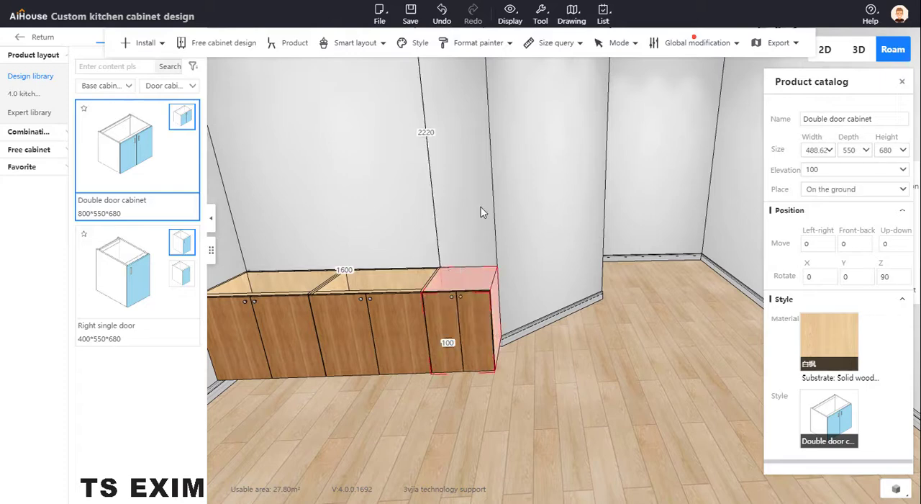
scroll(485, 216, up, 4)
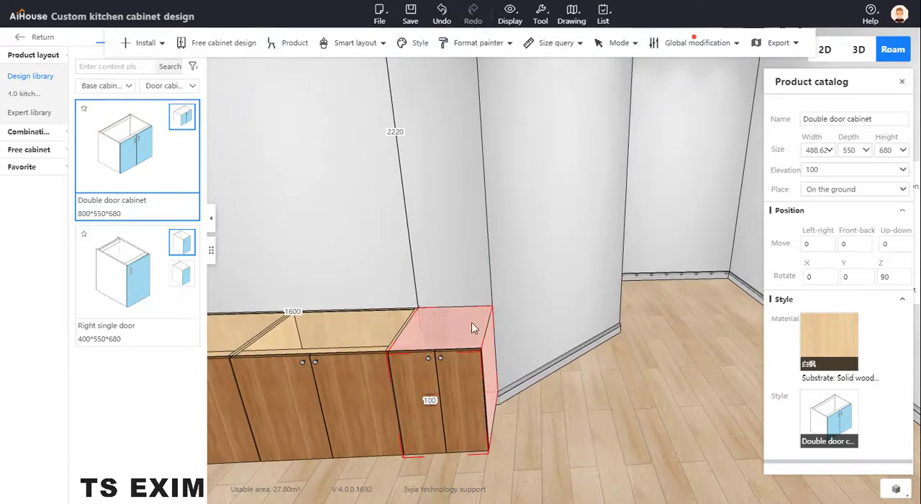
double_click(814, 150)
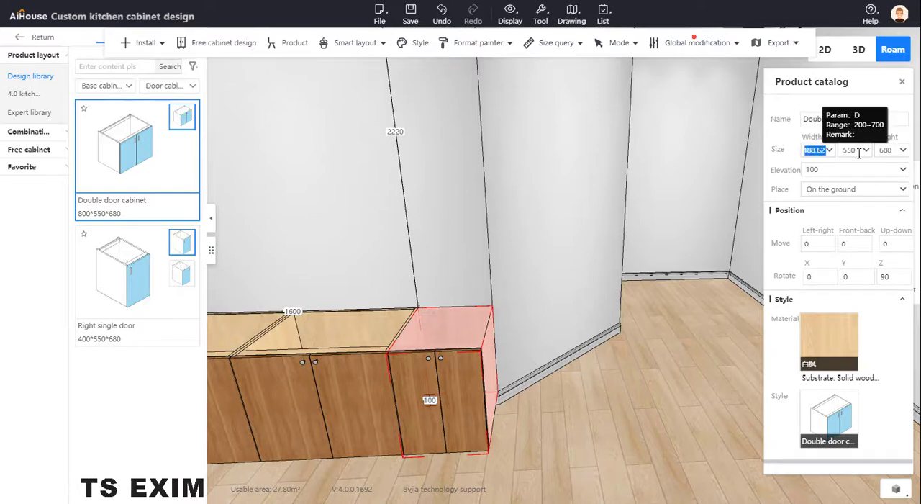
text(700)
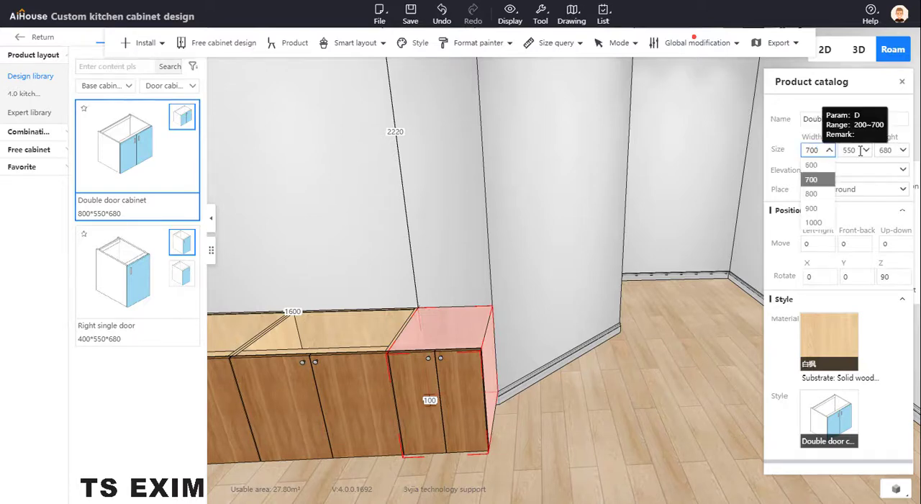
key(Return)
middle_drag(508, 247, 476, 247)
click(516, 323)
right_drag(426, 316, 514, 288)
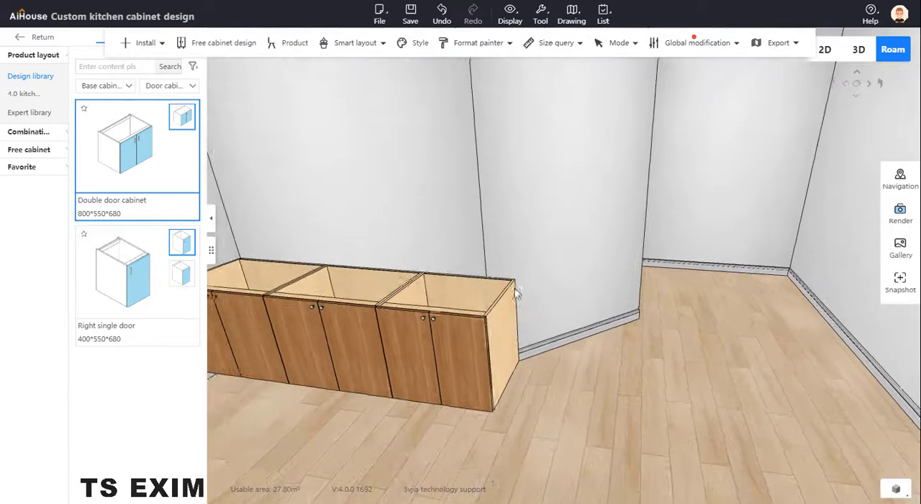
middle_drag(534, 234, 450, 248)
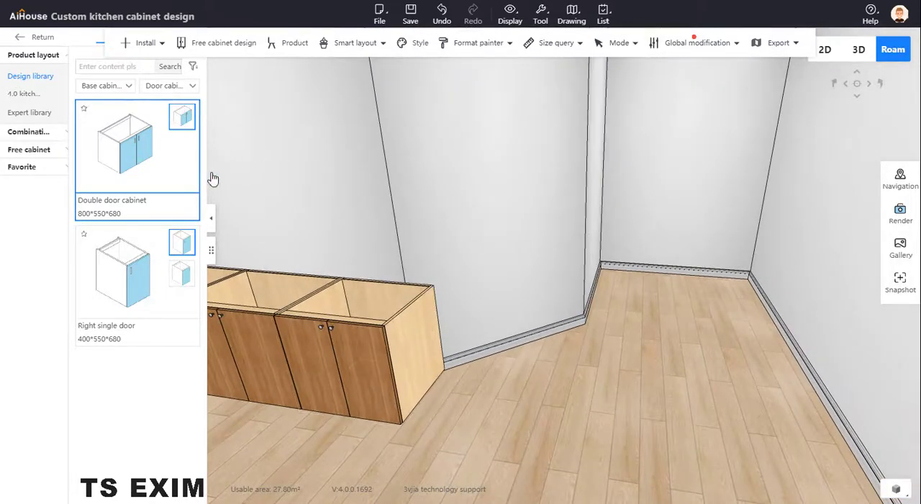
click(431, 297)
drag(487, 263, 505, 277)
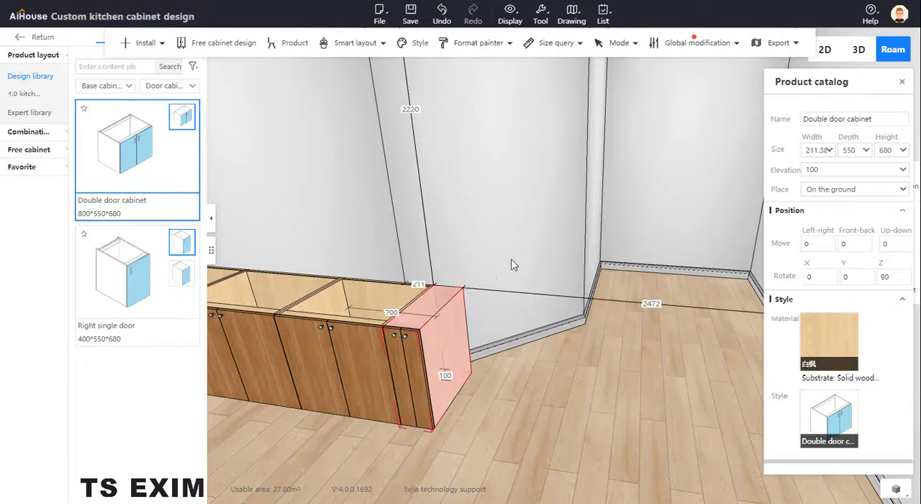
middle_drag(511, 265, 421, 265)
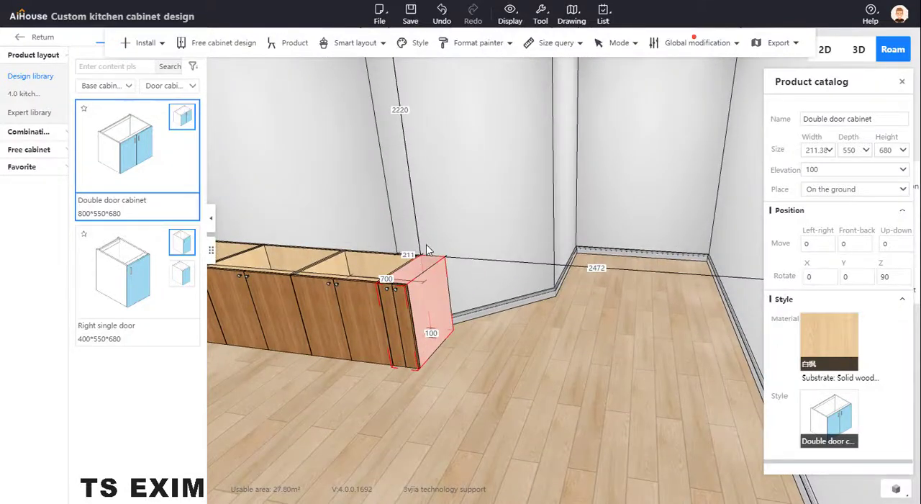
key(Delete)
Place an 800 wide double door cabinet on the angled wall and shift it with Three-axis movement until its front corner meets the row.
click(128, 160)
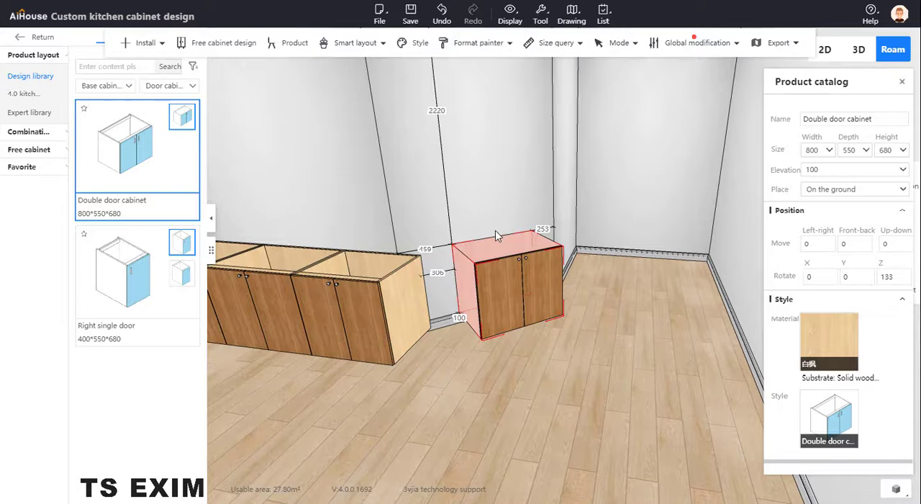
click(495, 235)
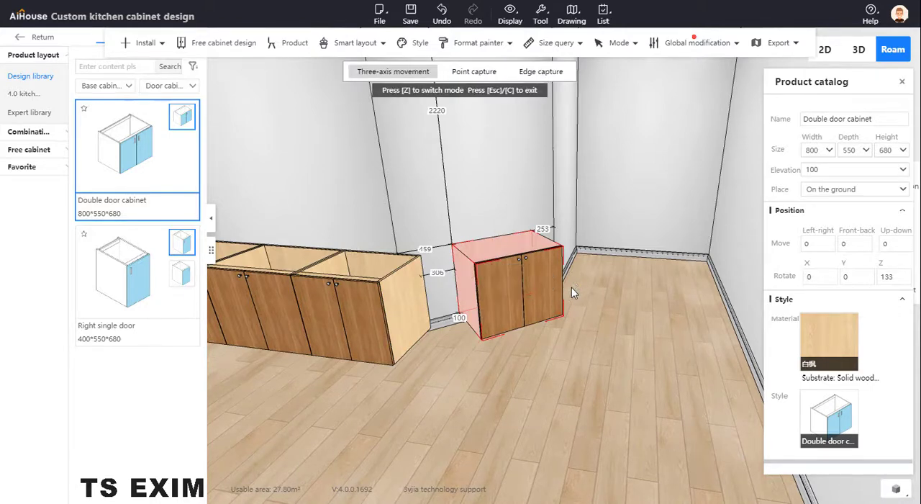
right_drag(571, 291, 495, 291)
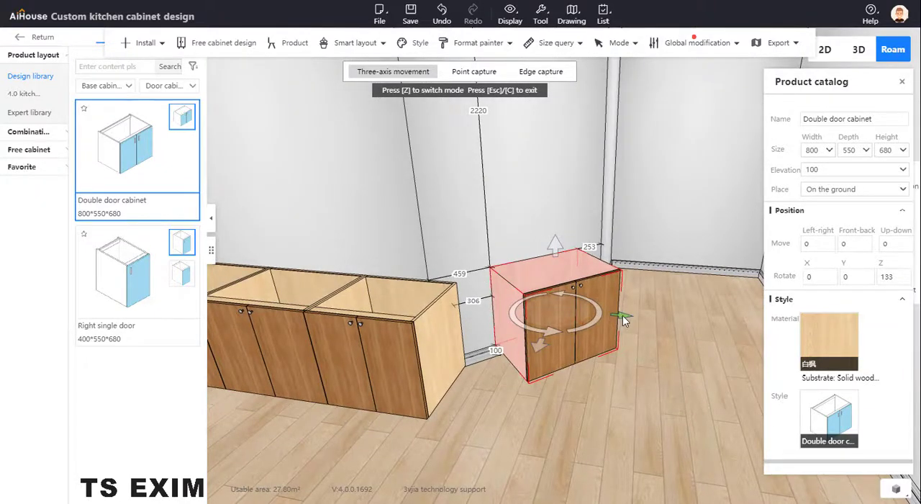
drag(624, 320, 555, 337)
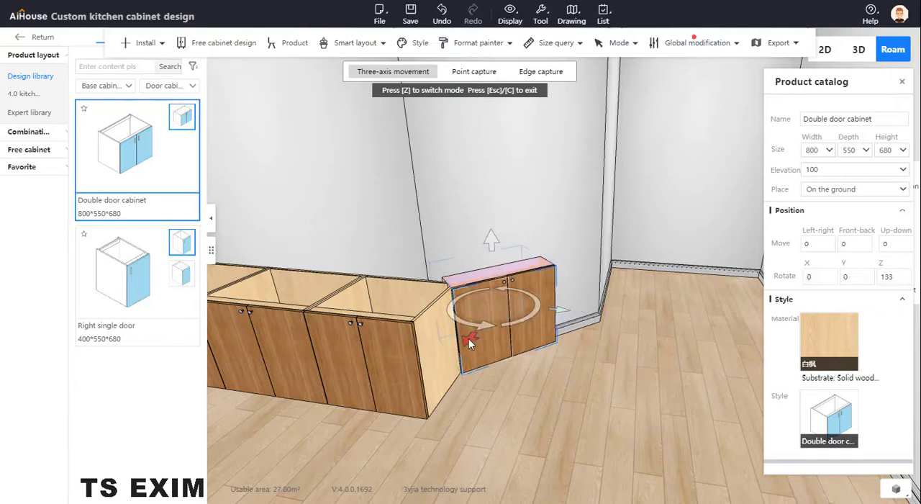
drag(469, 338, 441, 382)
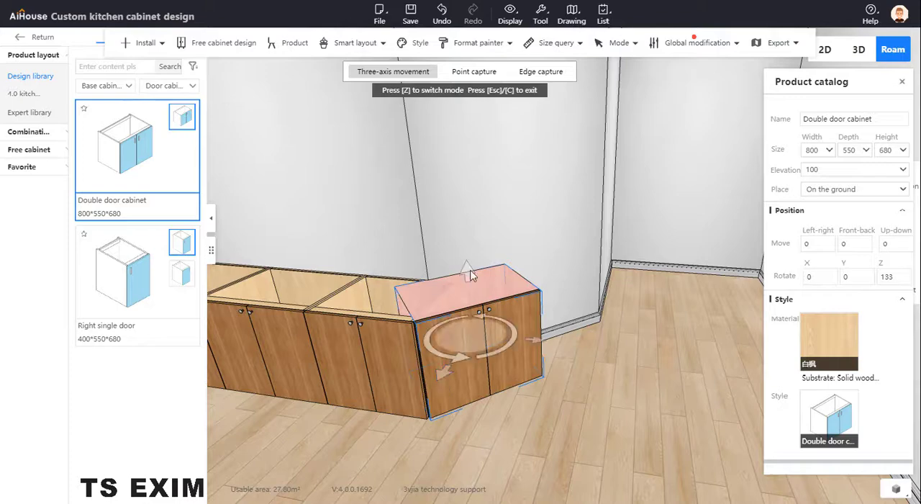
scroll(507, 315, up, 6)
scroll(509, 331, down, 2)
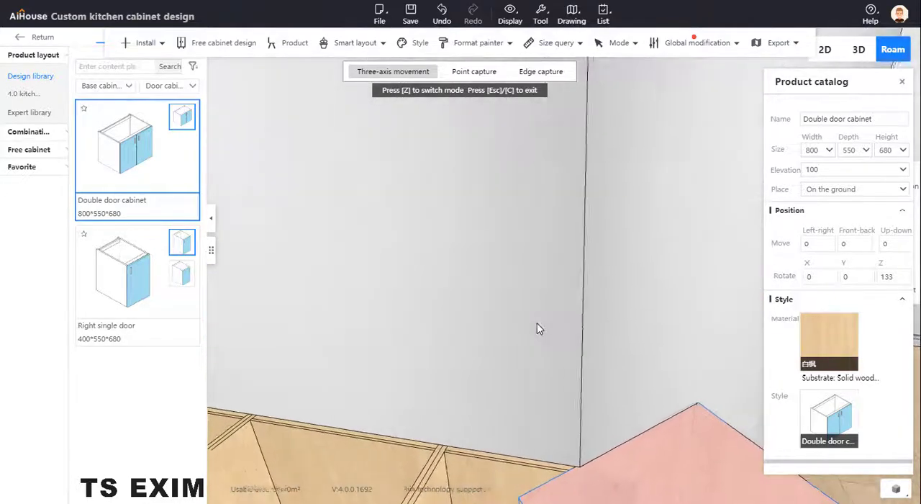
scroll(535, 323, down, 3)
right_drag(491, 281, 357, 204)
click(448, 268)
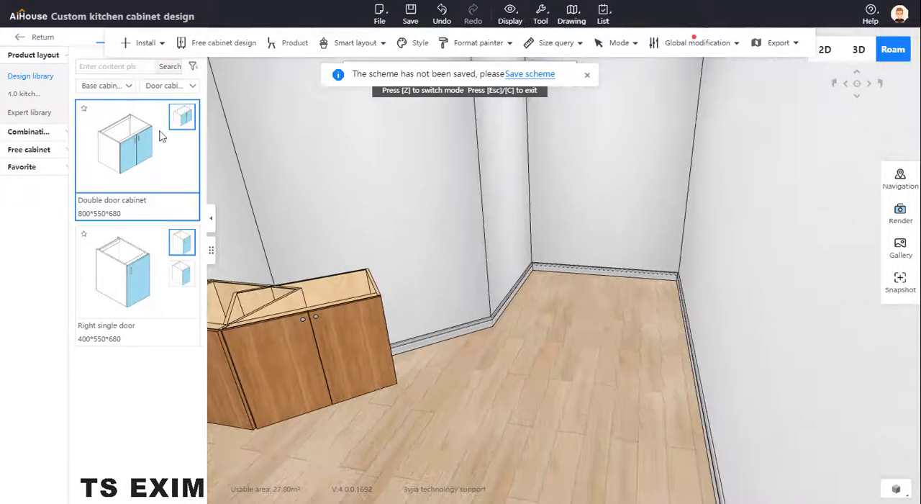
Add a double door cabinet about 932 wide on the remaining angled wall and consult the pantry plan image.
drag(187, 149, 421, 304)
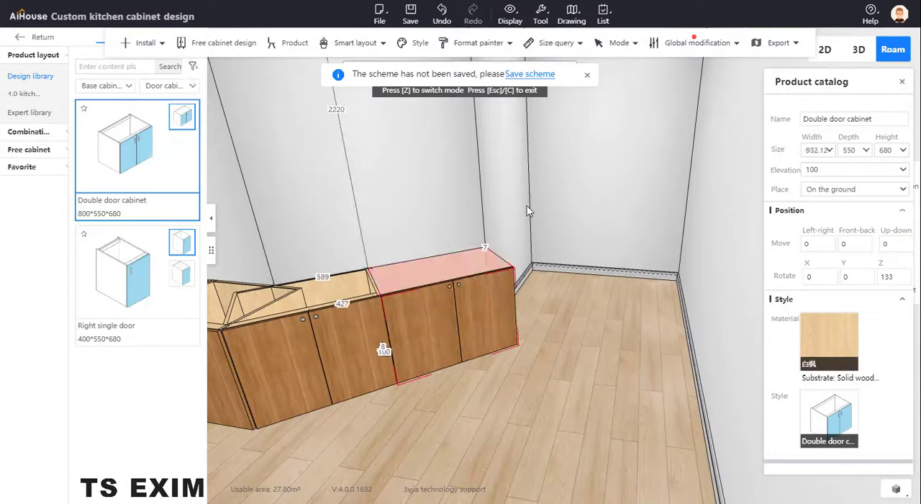
right_drag(528, 209, 564, 98)
click(560, 357)
right_drag(460, 434, 568, 440)
drag(420, 408, 425, 243)
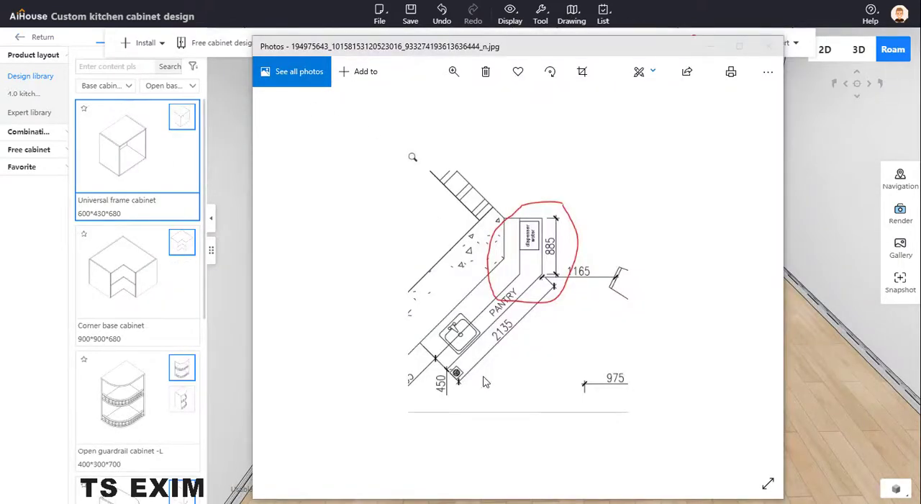
click(709, 46)
Install the single basin Mori -6845 in the first cabinet of the row, next to the room corner.
click(380, 294)
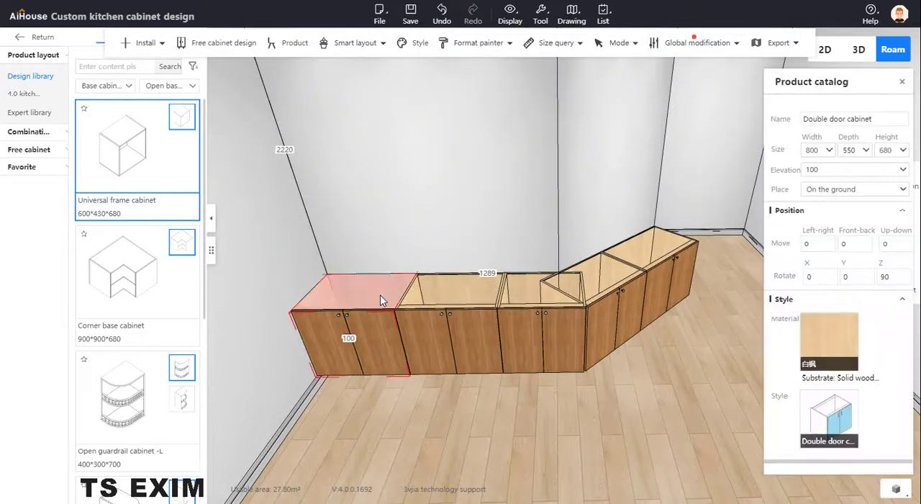
right_click(380, 294)
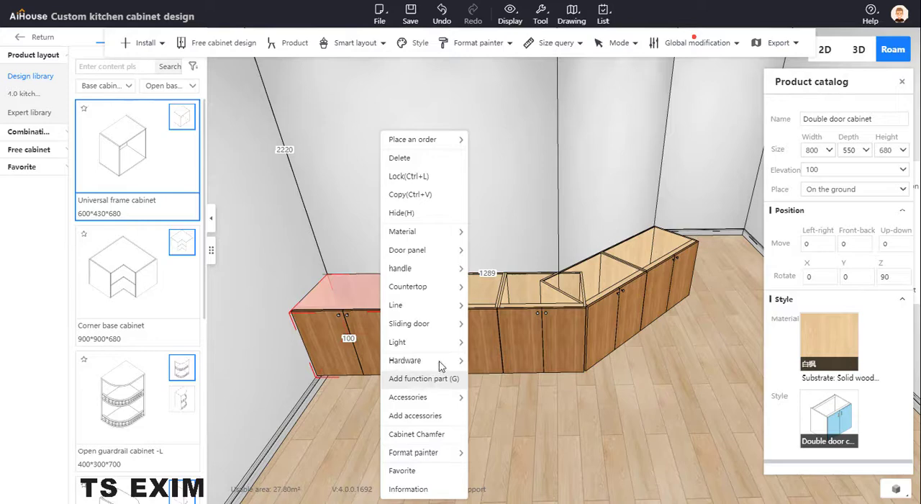
mouse_move(446, 364)
click(503, 361)
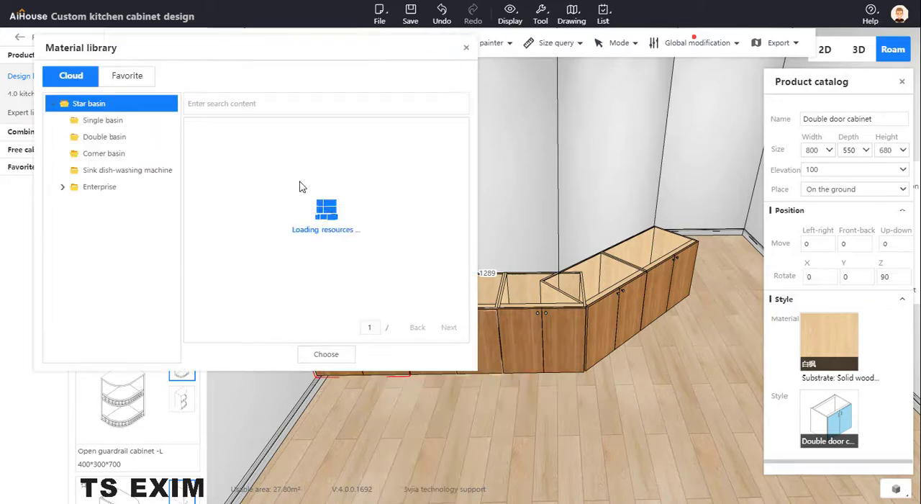
click(137, 120)
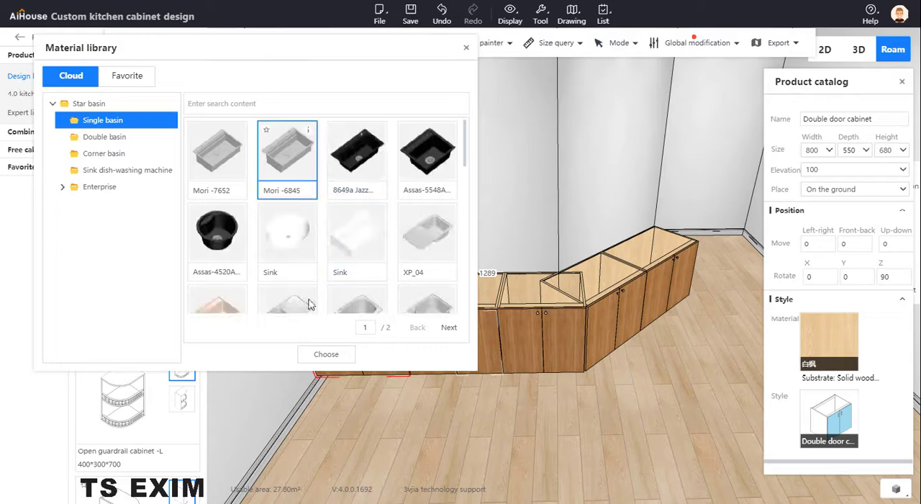
click(325, 353)
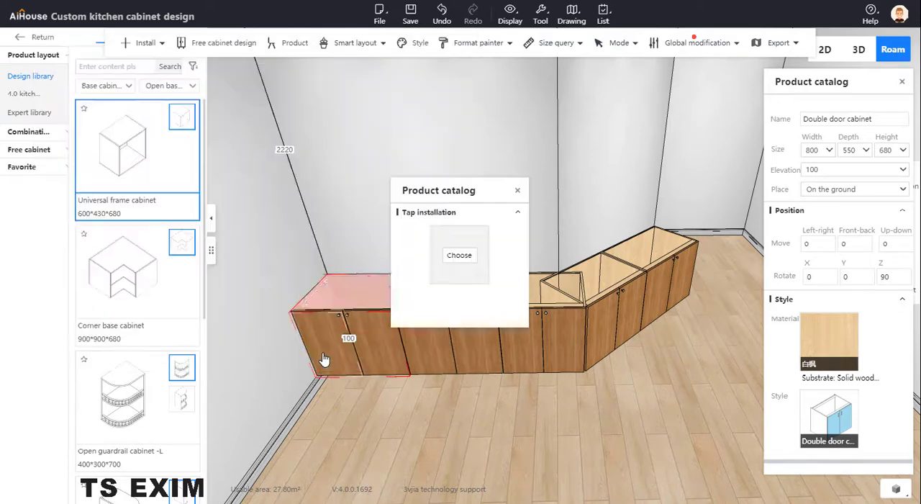
Fit faucet CX-k09 to the basin and finish the tap installation.
click(460, 256)
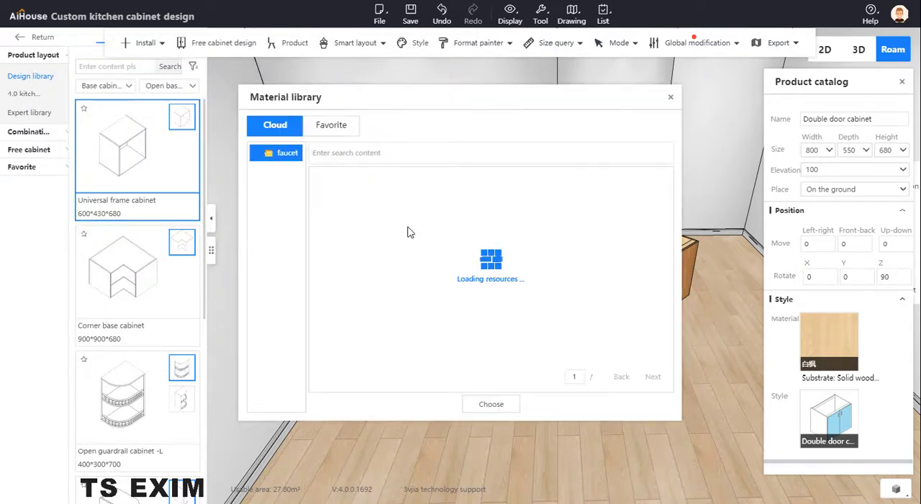
click(490, 405)
click(904, 82)
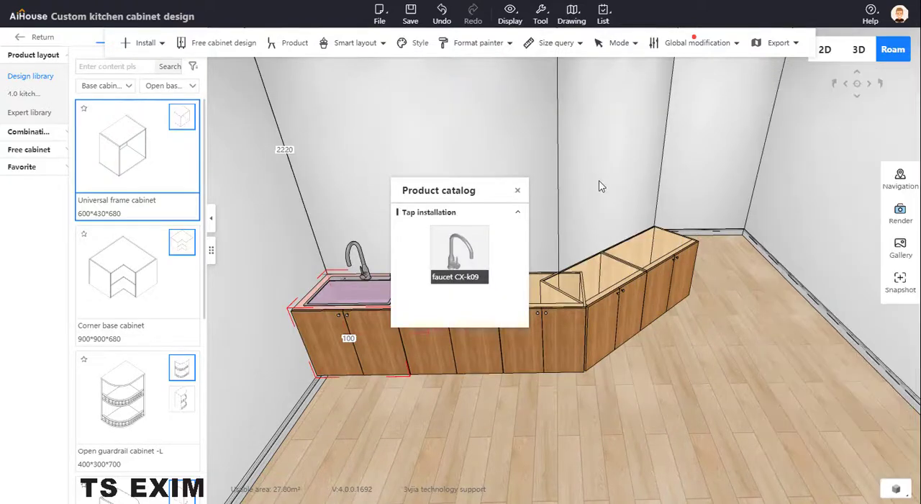
click(517, 193)
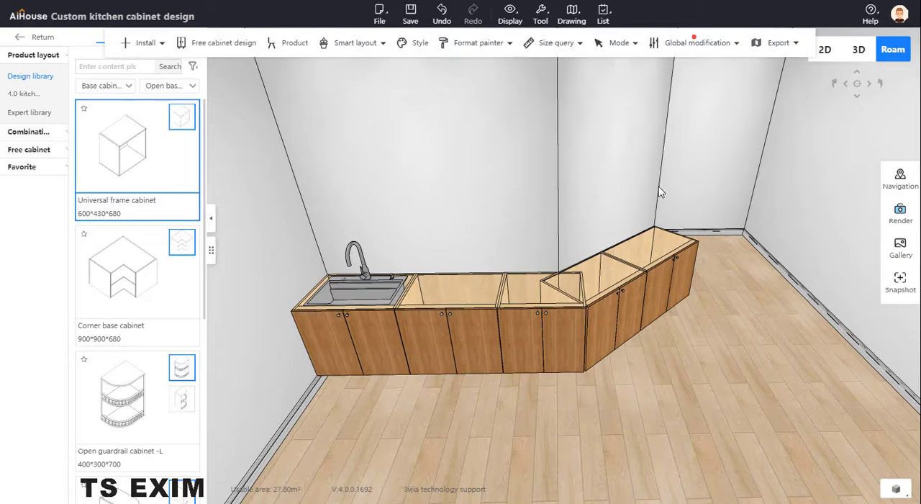
Select all the base cabinets along the straight and angled walls and start a Free drawing countertop for them.
click(667, 243)
ctrl+click(527, 291)
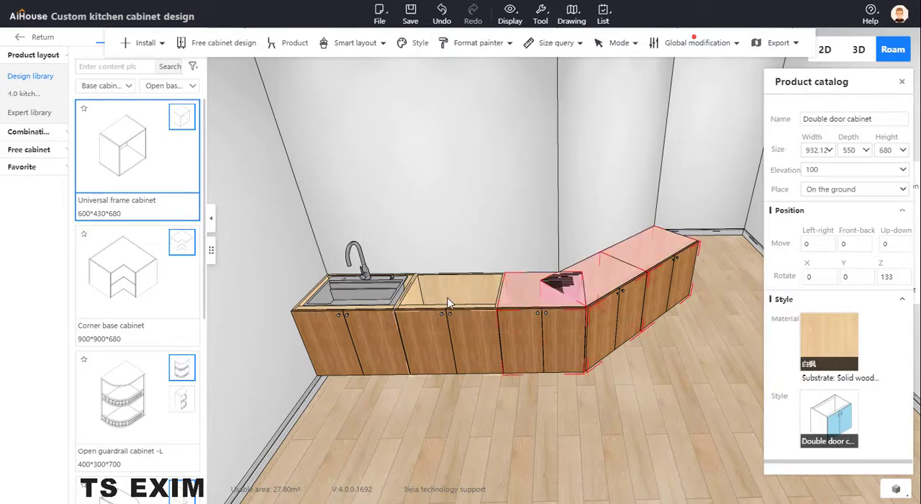
ctrl+click(446, 298)
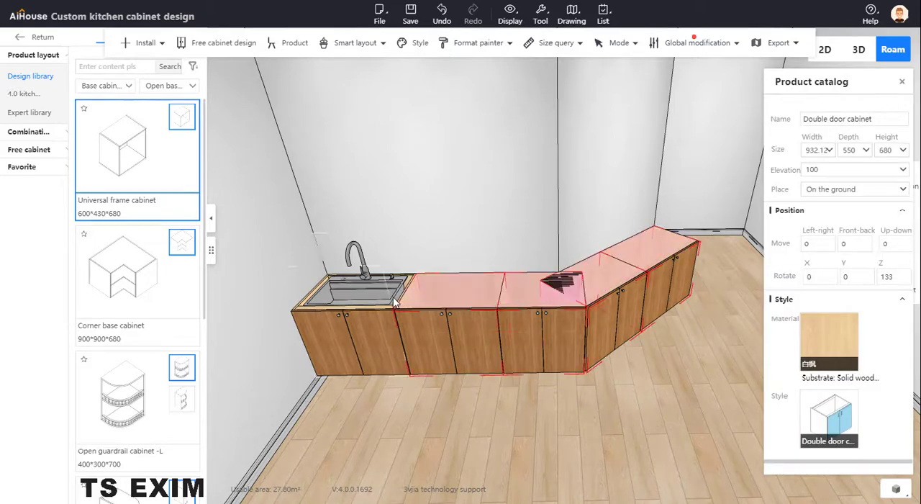
ctrl+click(302, 305)
click(146, 43)
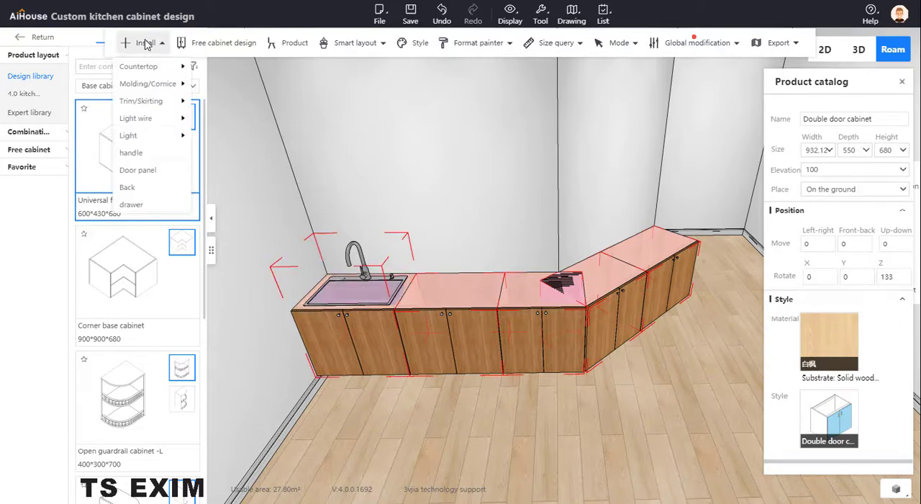
mouse_move(144, 71)
click(236, 69)
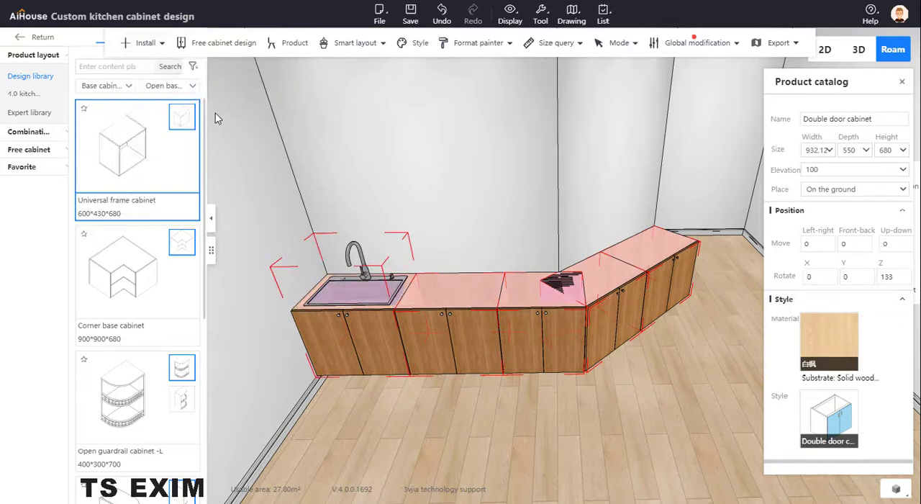
click(147, 43)
mouse_move(145, 66)
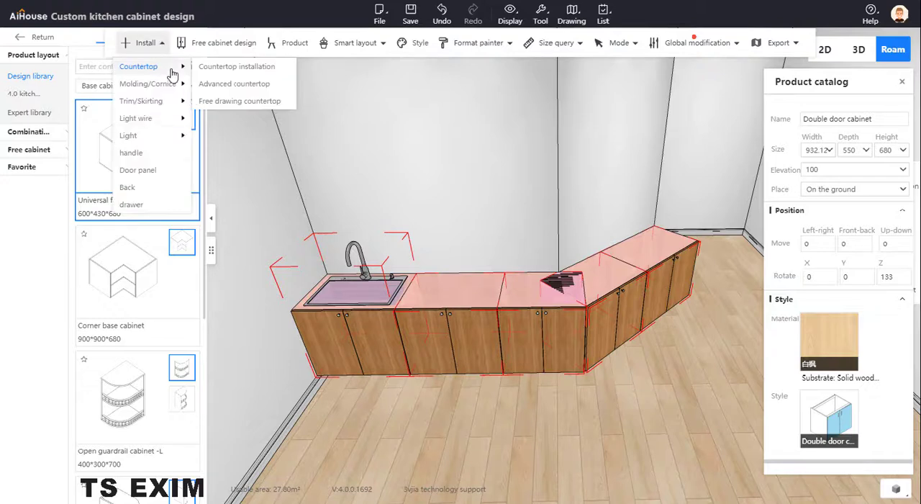
click(244, 101)
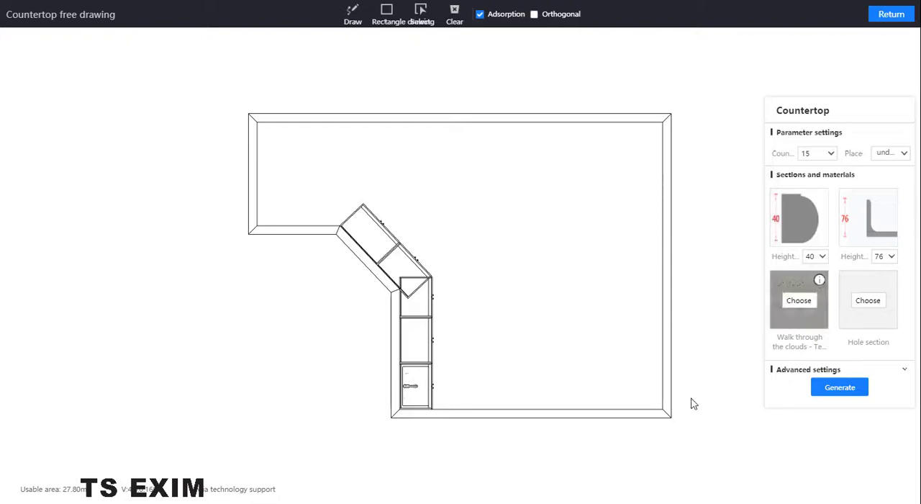
Draw a closed countertop outline through the outer corners of the straight and angled cabinet runs, following both walls and the cabinet fronts.
scroll(526, 391, up, 4)
drag(532, 229, 516, 199)
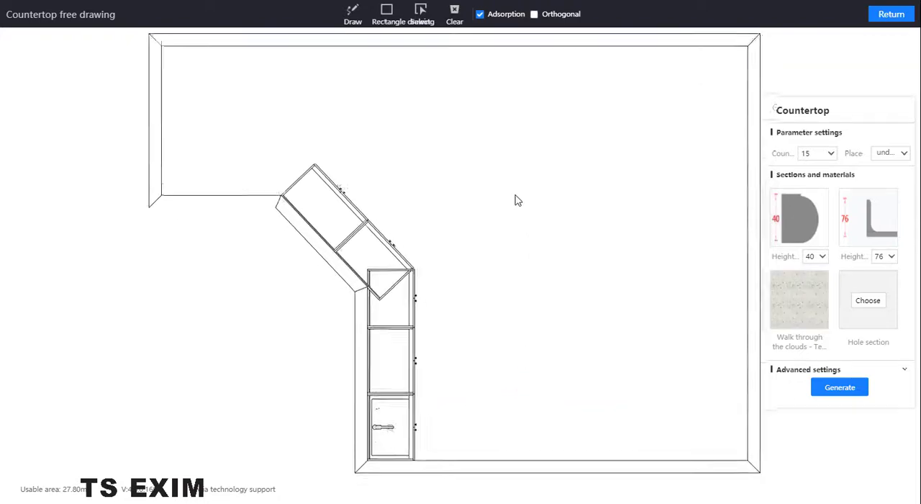
click(352, 15)
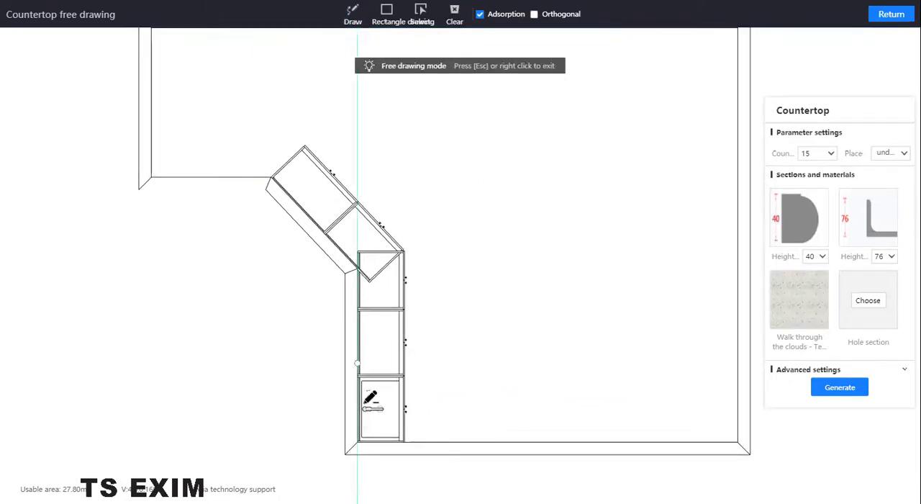
click(357, 442)
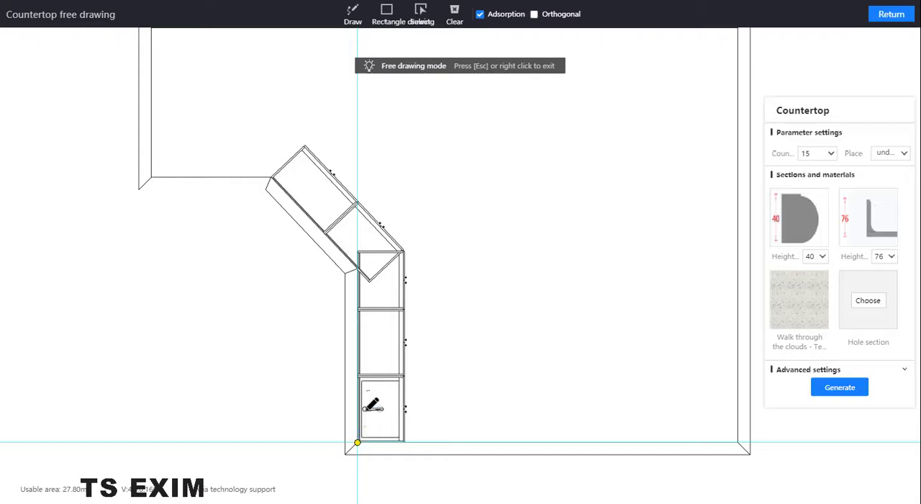
click(358, 269)
click(272, 177)
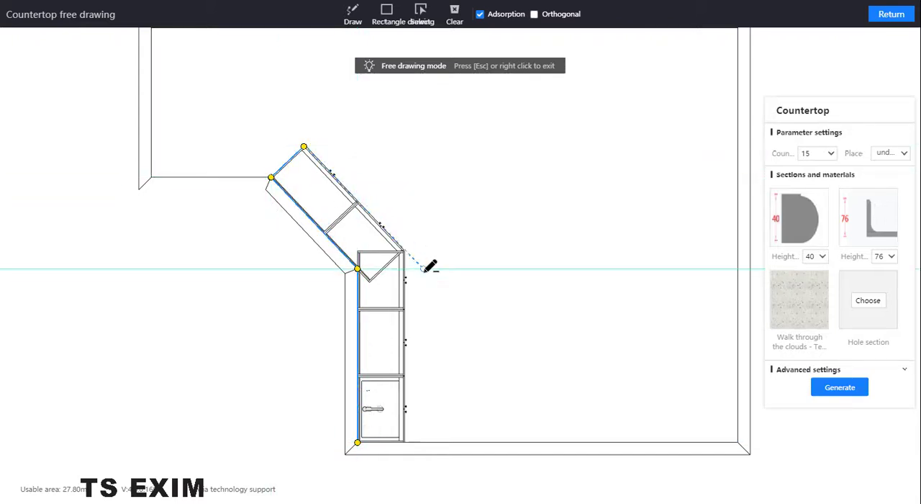
click(402, 251)
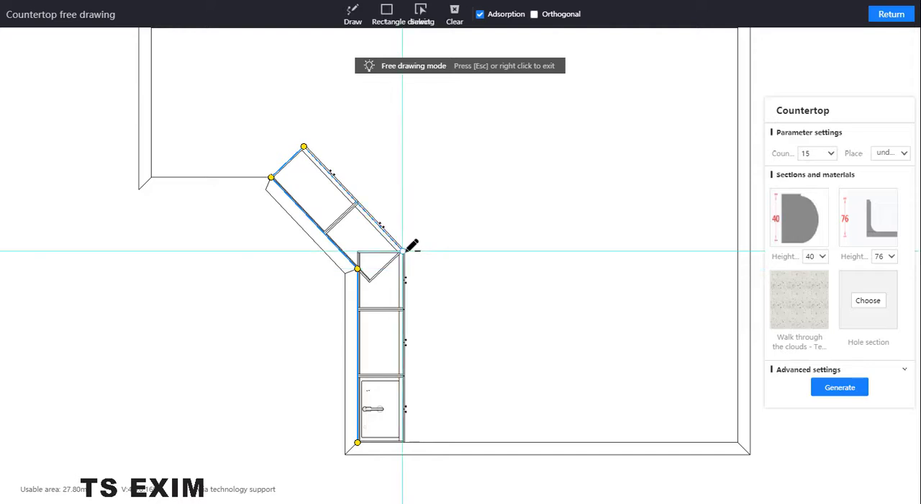
click(403, 442)
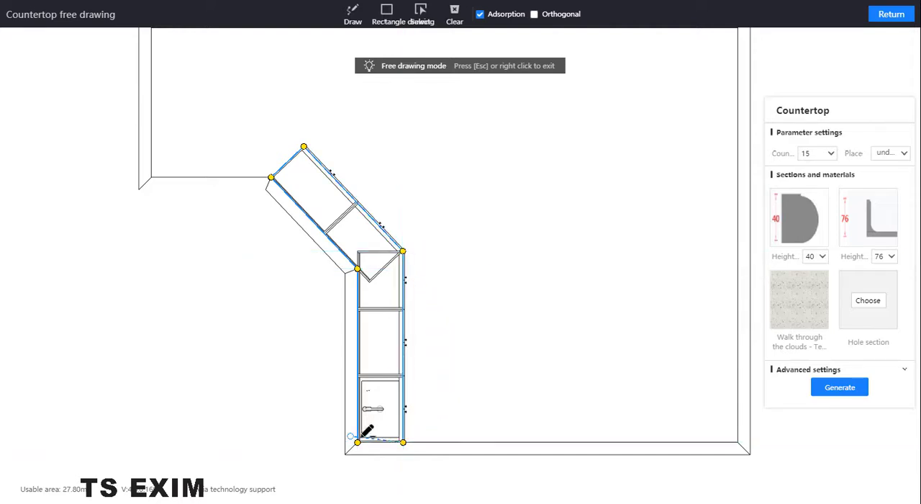
click(359, 441)
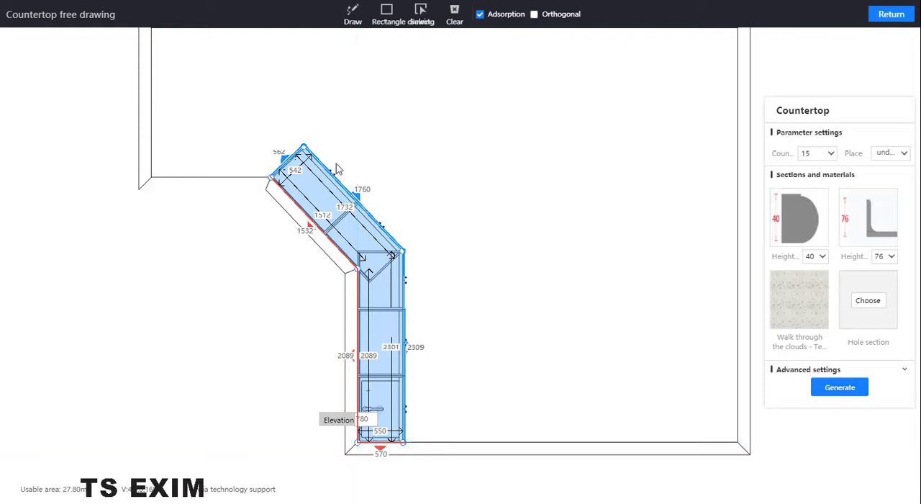
Replace the countertop's front water baffle section with a plain square profile 38 high from the cloud material library.
click(800, 218)
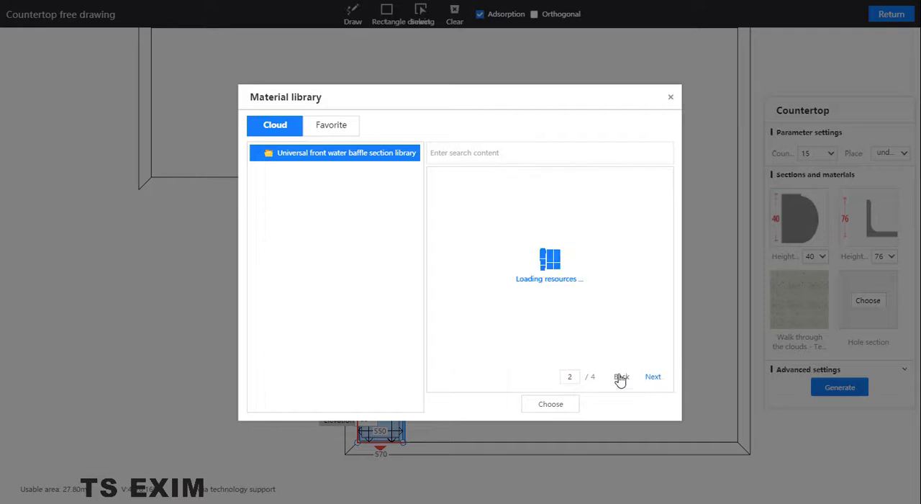
click(652, 376)
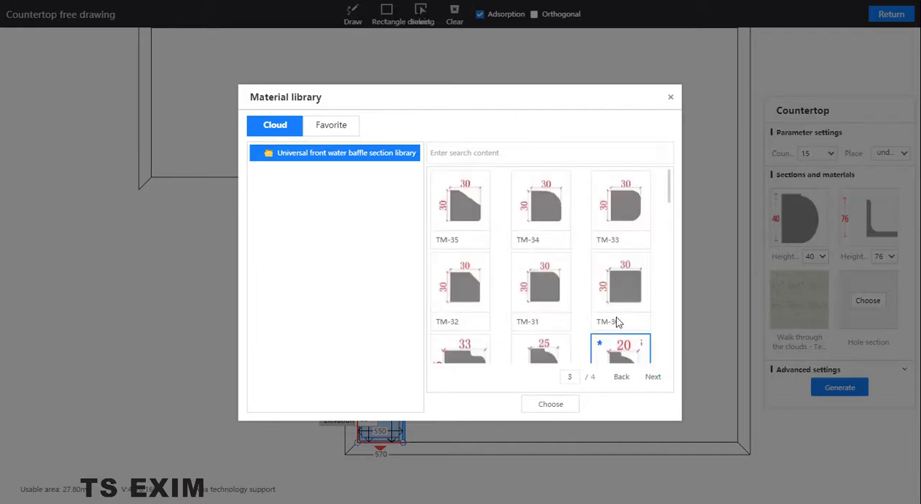
scroll(628, 299, down, 1)
scroll(628, 292, down, 2)
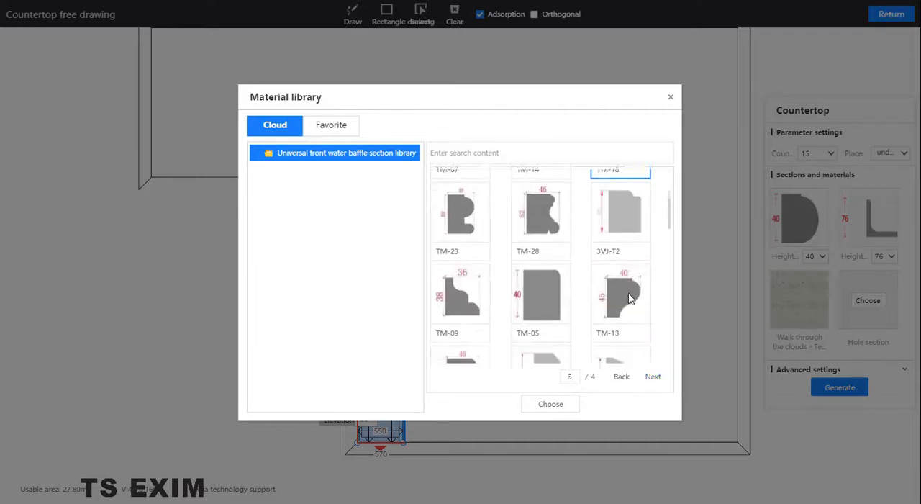
scroll(545, 259, down, 8)
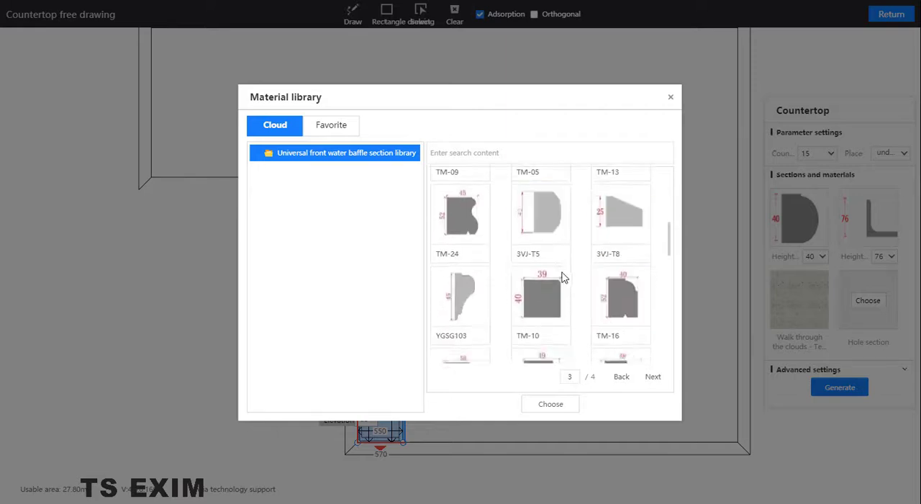
scroll(583, 285, down, 5)
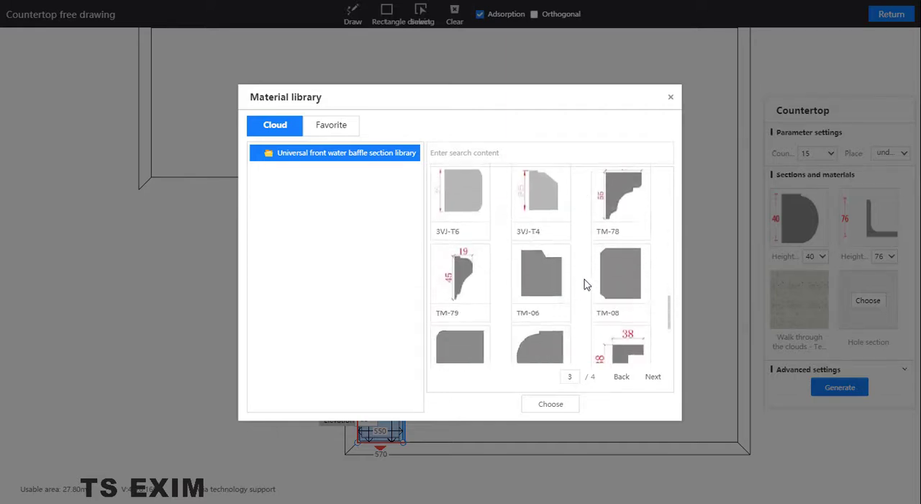
click(617, 274)
click(574, 404)
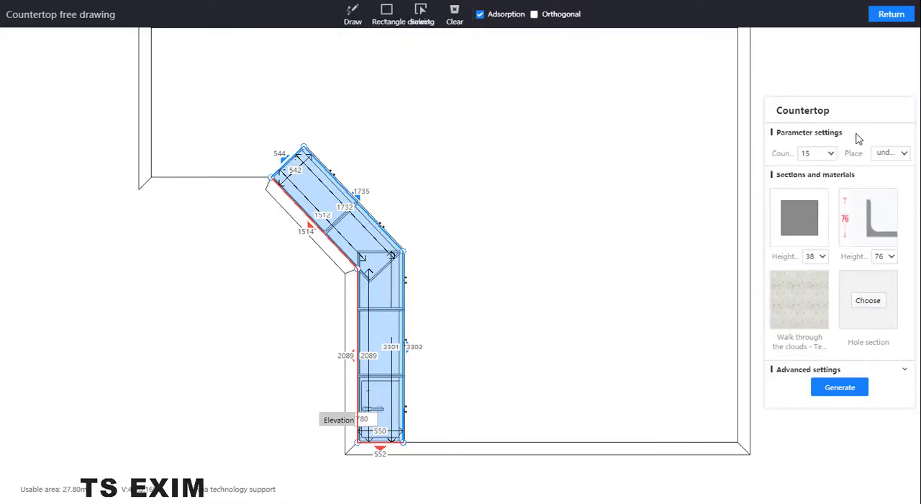
Generate the countertop and view the finished cabinet run from inside the room in Roam view.
click(840, 387)
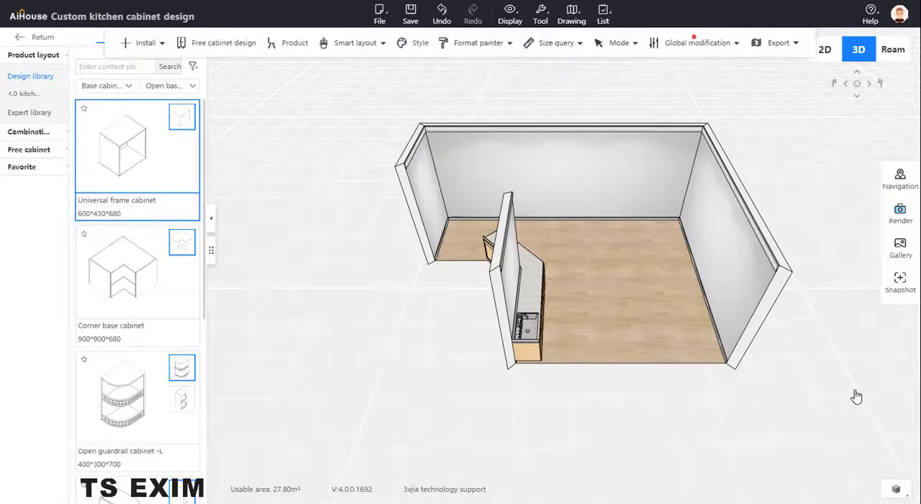
click(893, 50)
drag(772, 353, 606, 223)
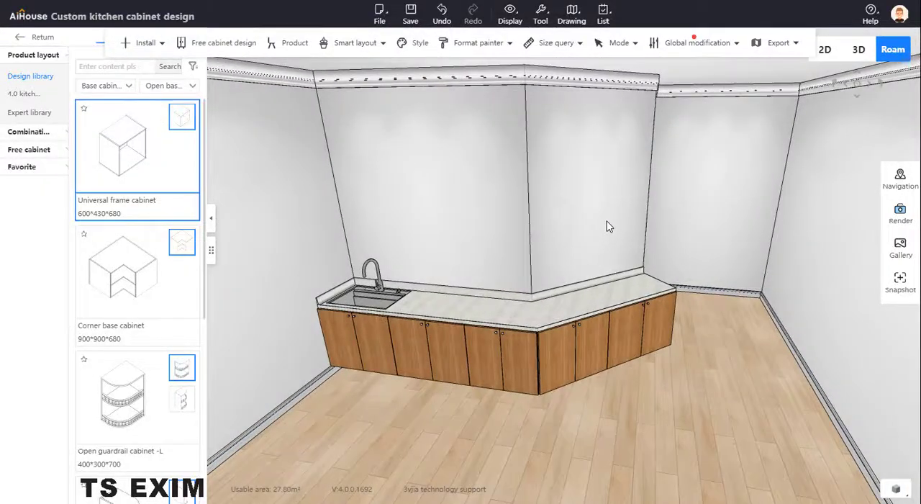